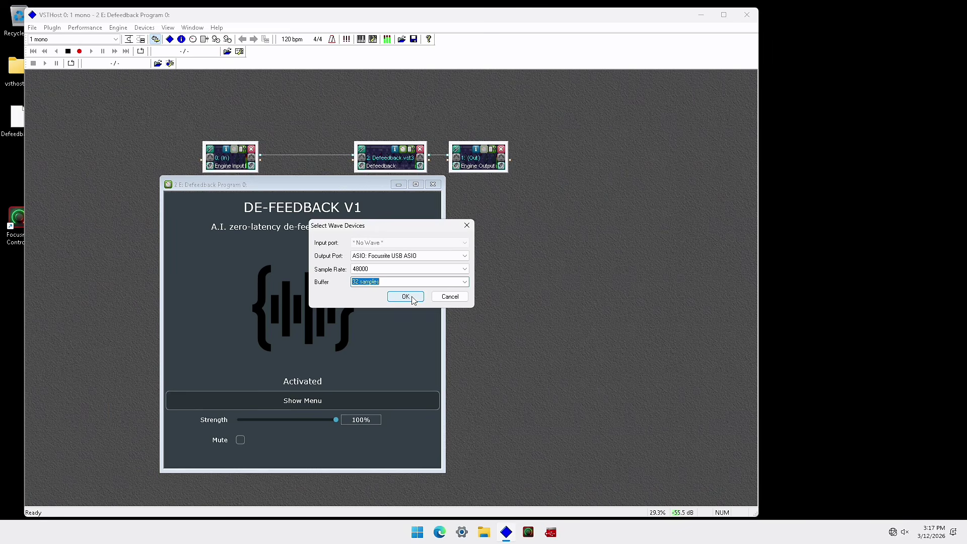
# Apply the Focusrite USB ASIO output at 48000 with a 32-sample buffer, and review the interface's ASIO device settings.
pyautogui.click(410, 296)
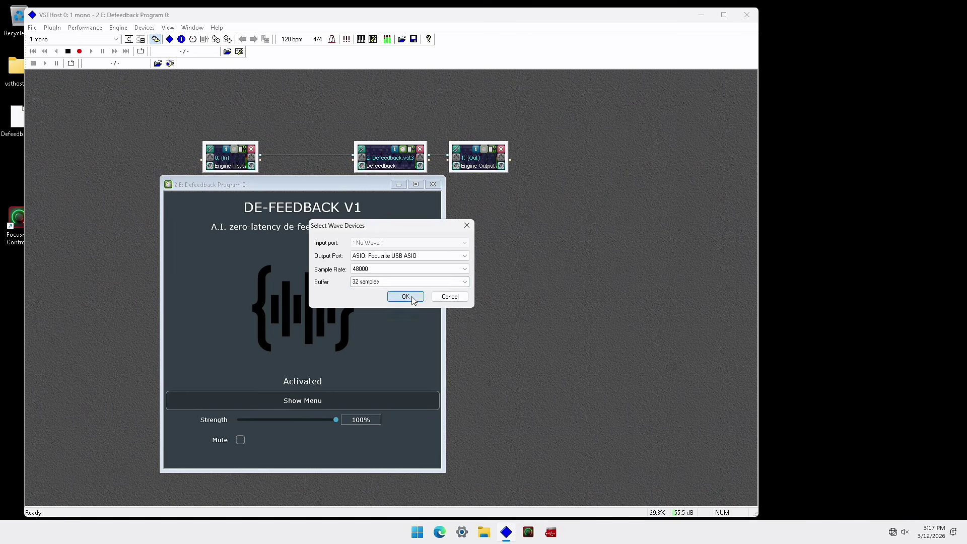
pyautogui.click(141, 29)
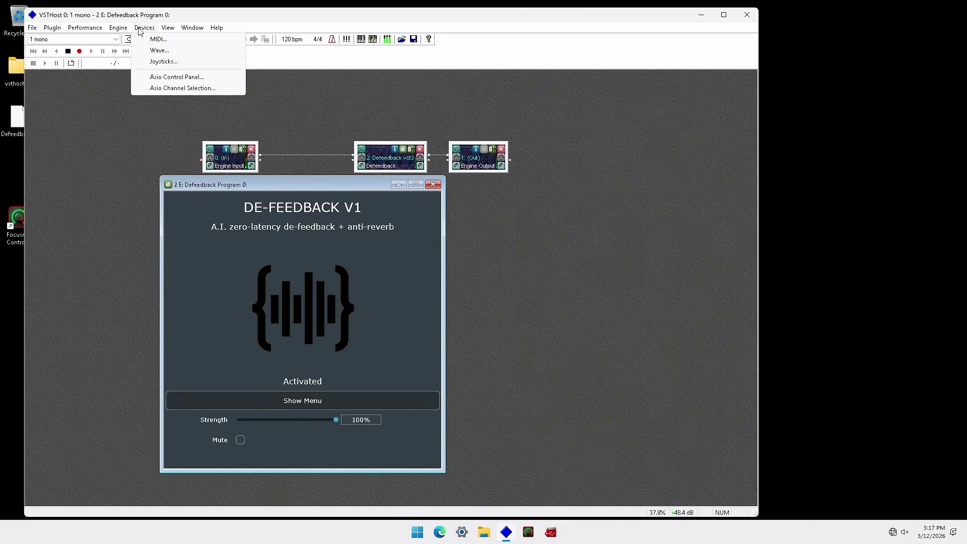
pyautogui.click(169, 79)
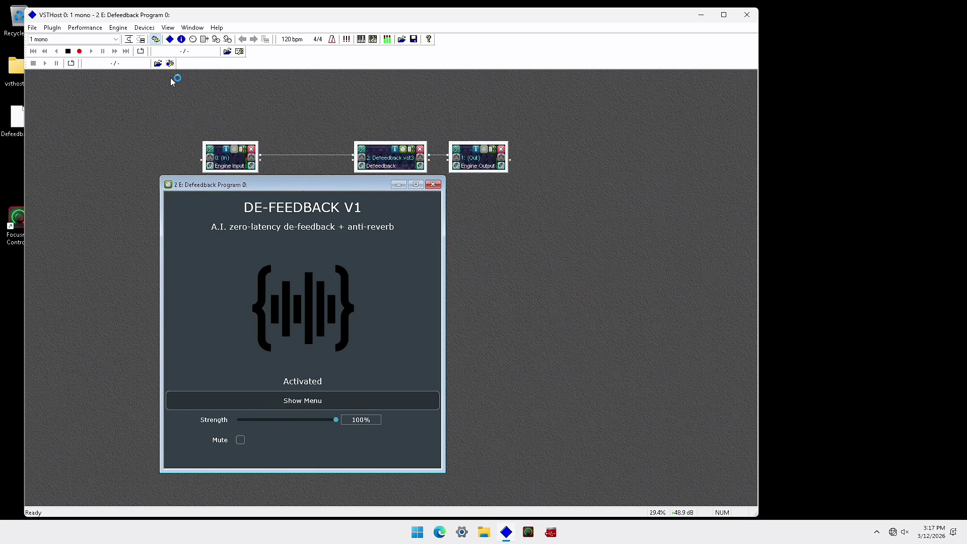
pyautogui.click(144, 28)
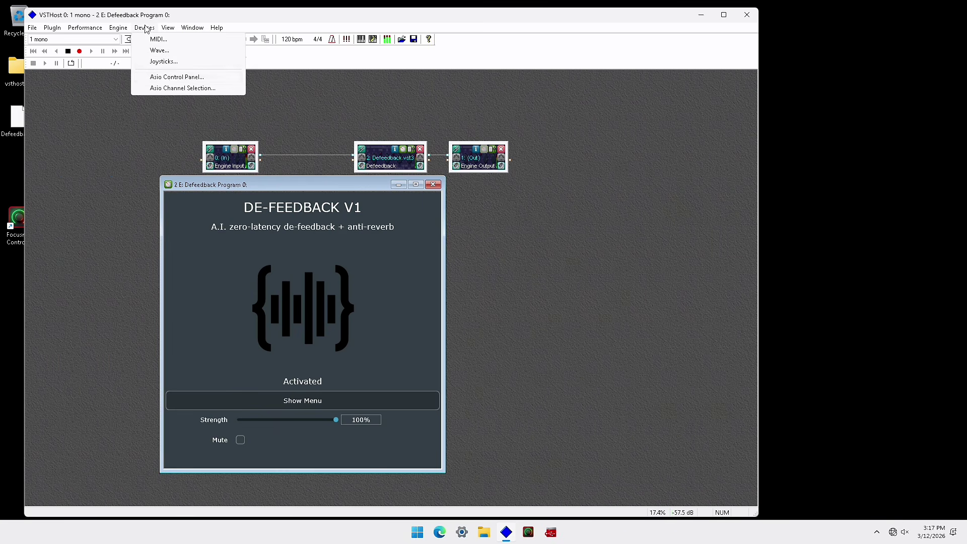
pyautogui.click(169, 79)
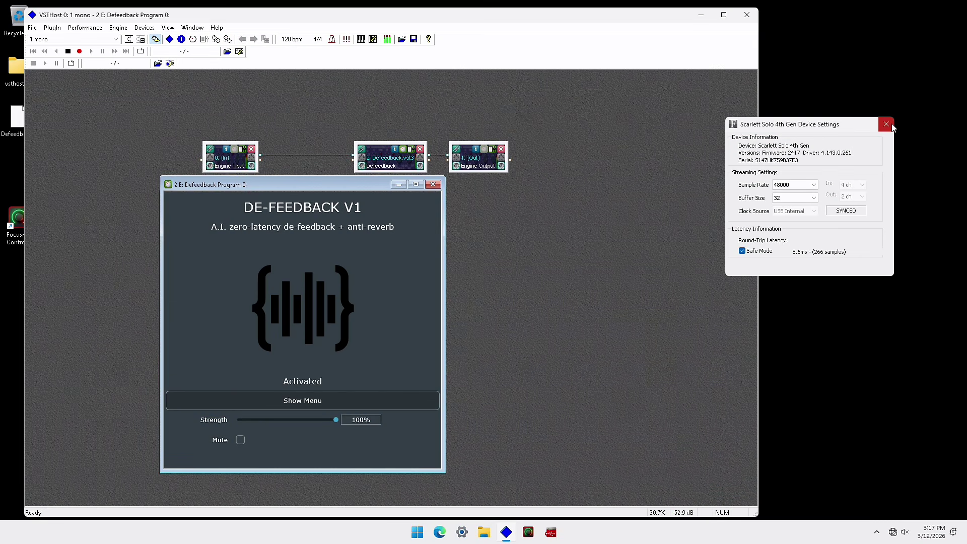
pyautogui.click(886, 124)
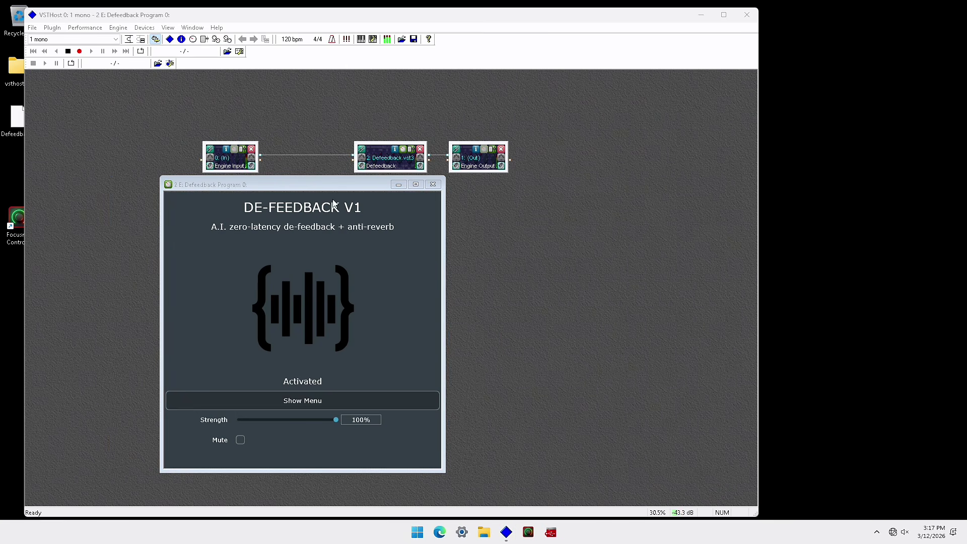
# Load a second Defeedback.vst3 plug-in from the Desktop and place its module directly below the first Defeedback module.
pyautogui.moveTo(312, 183); pyautogui.dragTo(180, 207)
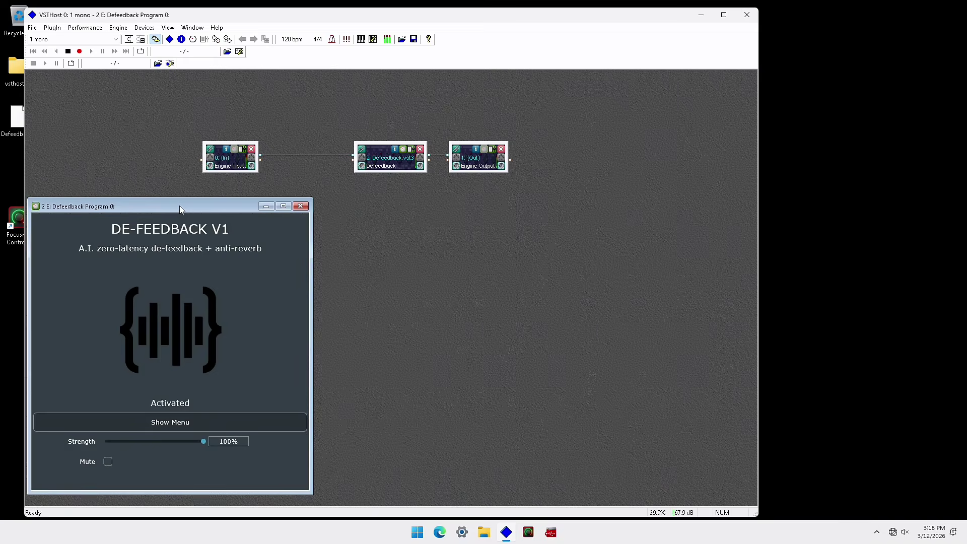
pyautogui.click(33, 28)
pyautogui.click(63, 70)
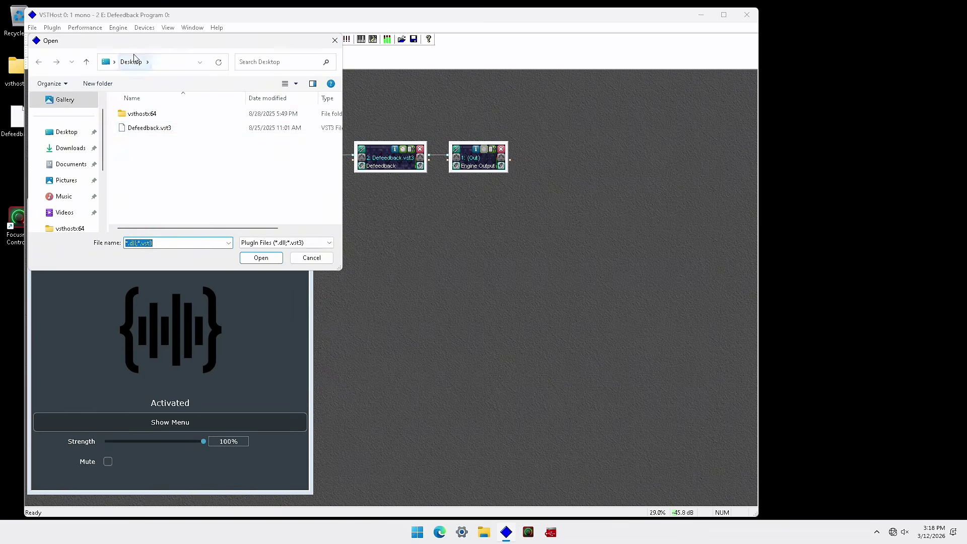
pyautogui.click(146, 129)
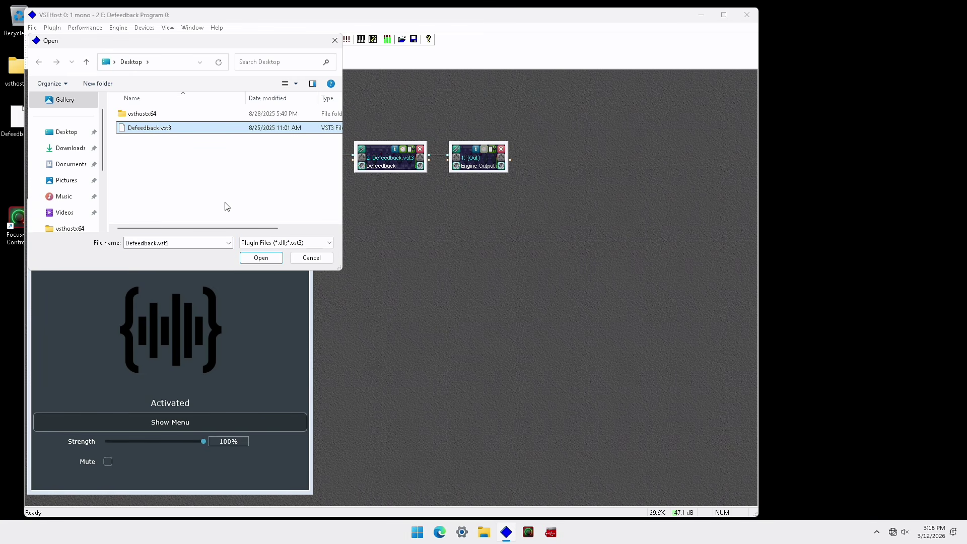
pyautogui.click(261, 257)
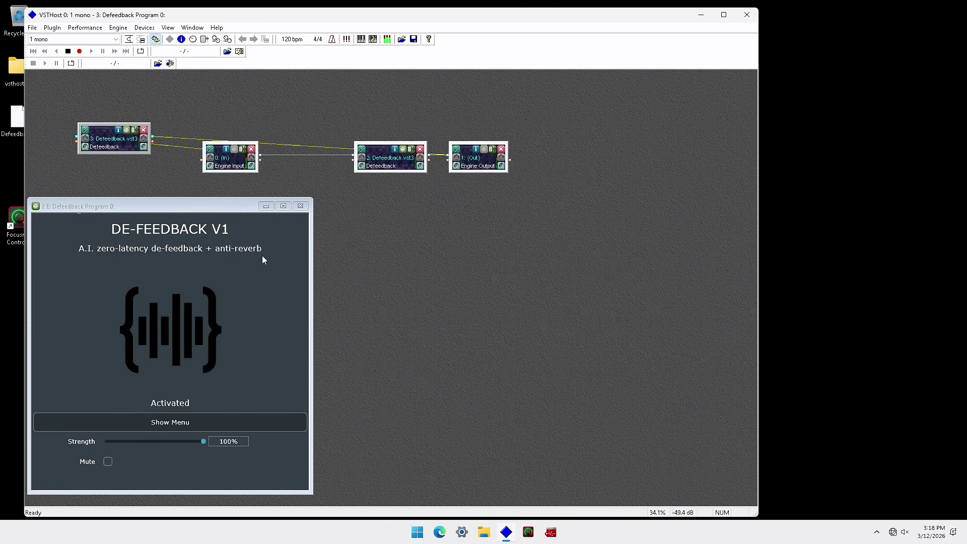
pyautogui.moveTo(101, 125); pyautogui.dragTo(378, 184)
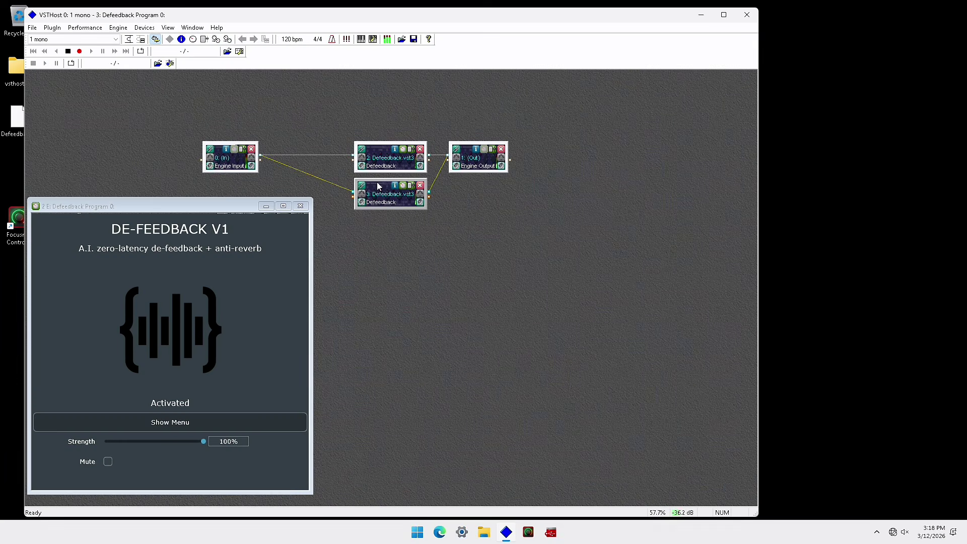
# In the first Defeedback plug-in's Engine Input channel assignment, set Input 2 to No Channel Selection.
pyautogui.click(362, 154)
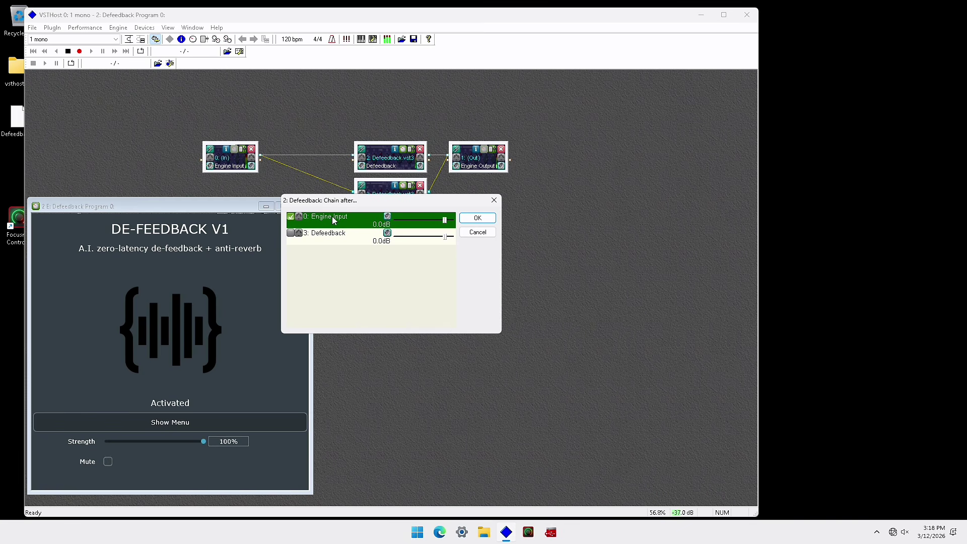
pyautogui.click(387, 216)
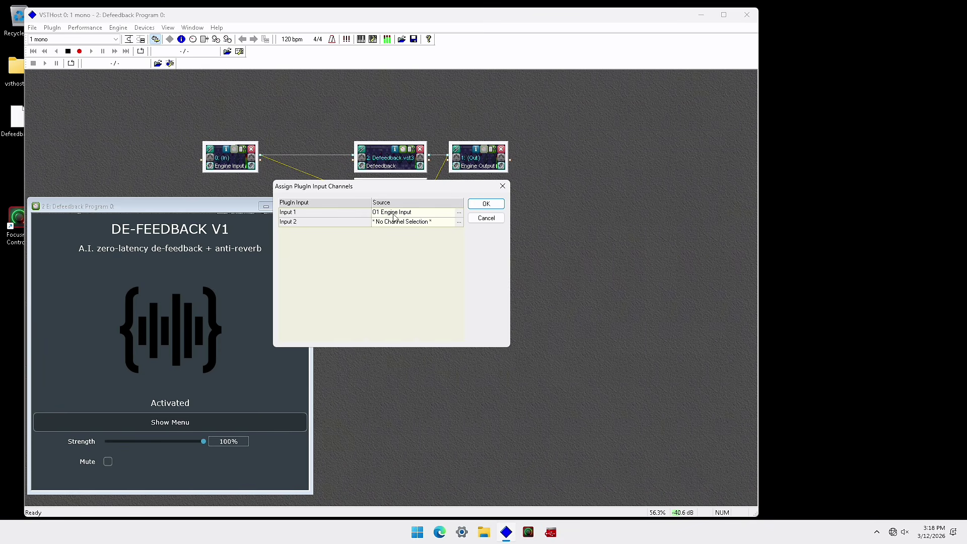
pyautogui.click(478, 208)
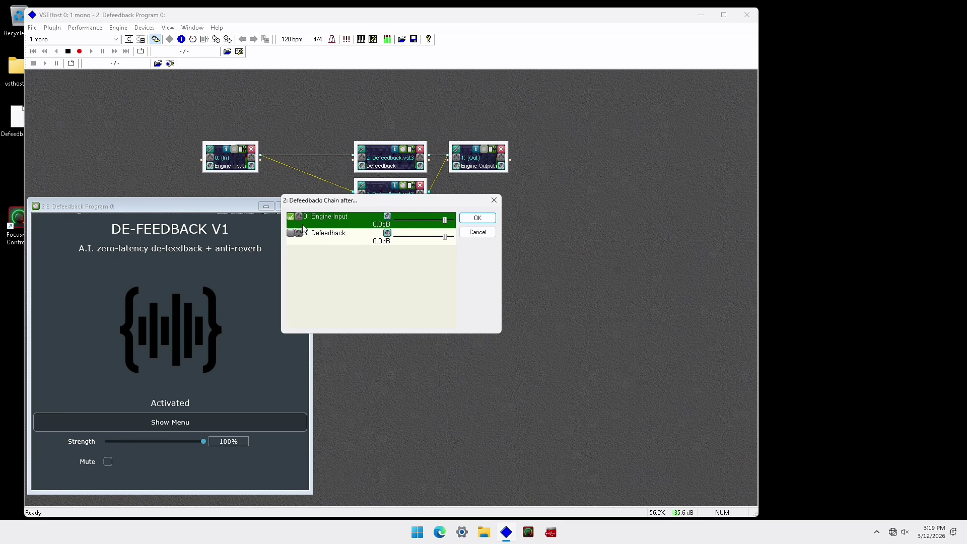
pyautogui.click(387, 216)
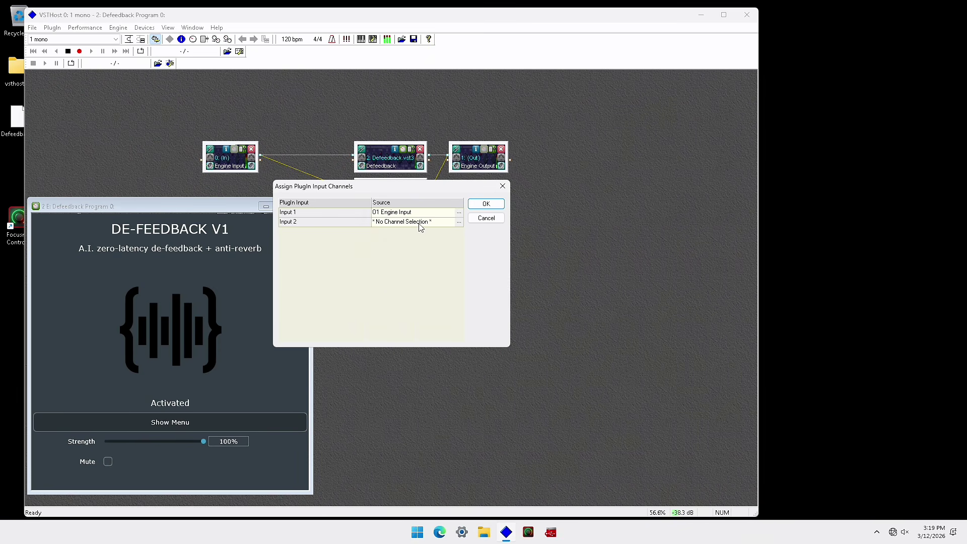
pyautogui.click(459, 225)
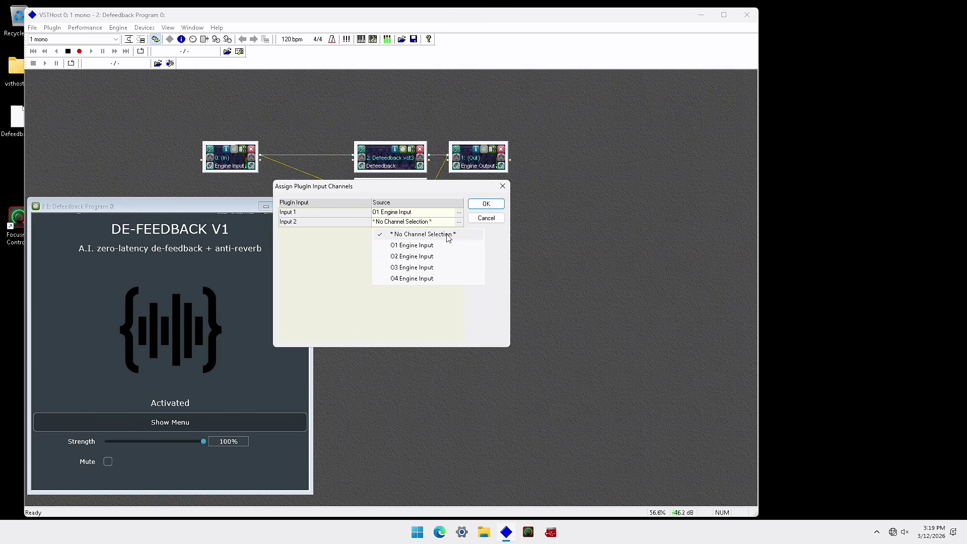
pyautogui.click(446, 235)
pyautogui.click(492, 203)
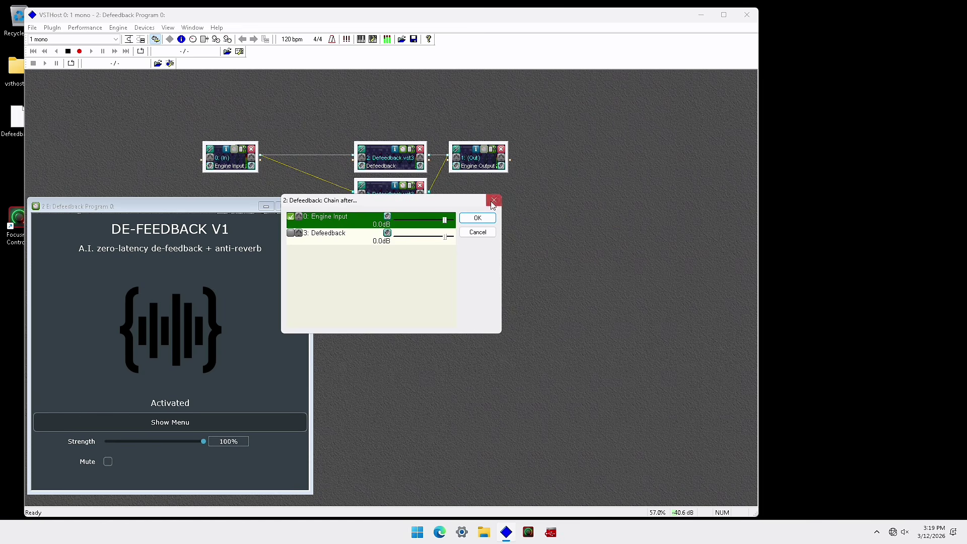
pyautogui.click(476, 216)
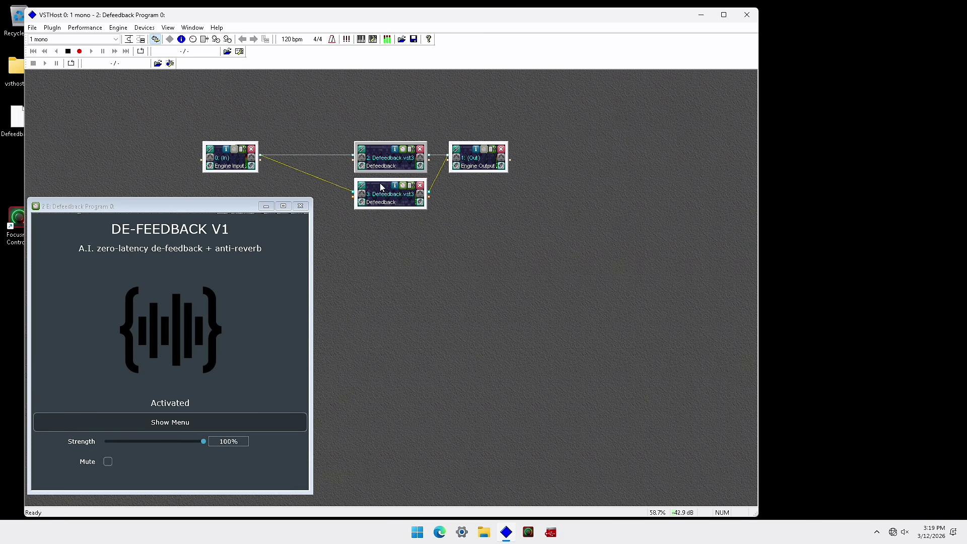
# Open the second Defeedback's editor beside the first, and assign its Input 1 to O2 Engine Input and Input 2 to No Channel Selection.
pyautogui.click(403, 187)
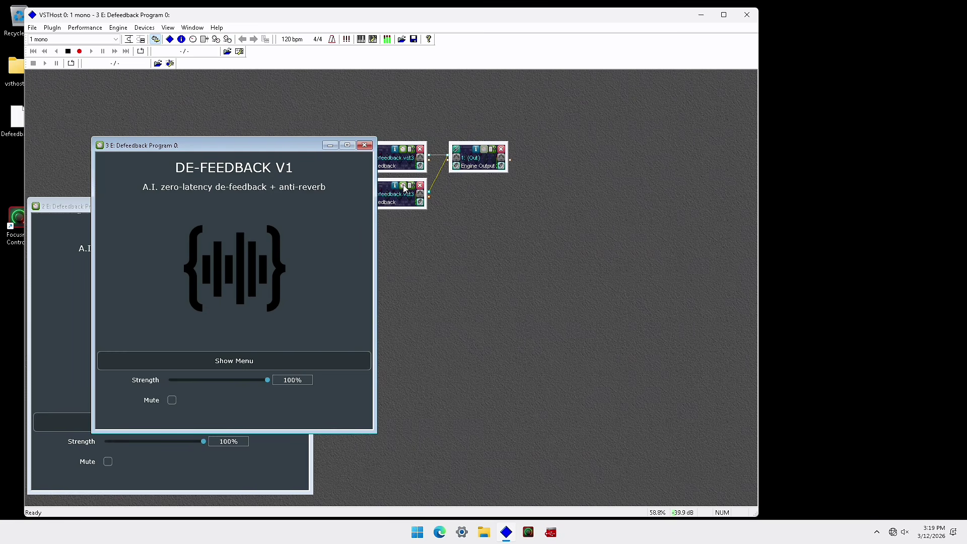
pyautogui.moveTo(234, 148); pyautogui.dragTo(589, 203)
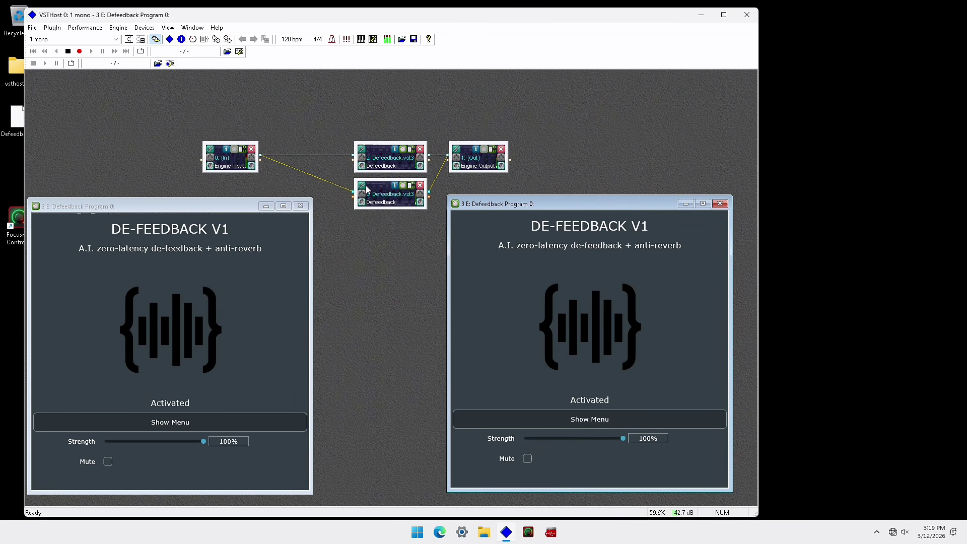
pyautogui.click(362, 189)
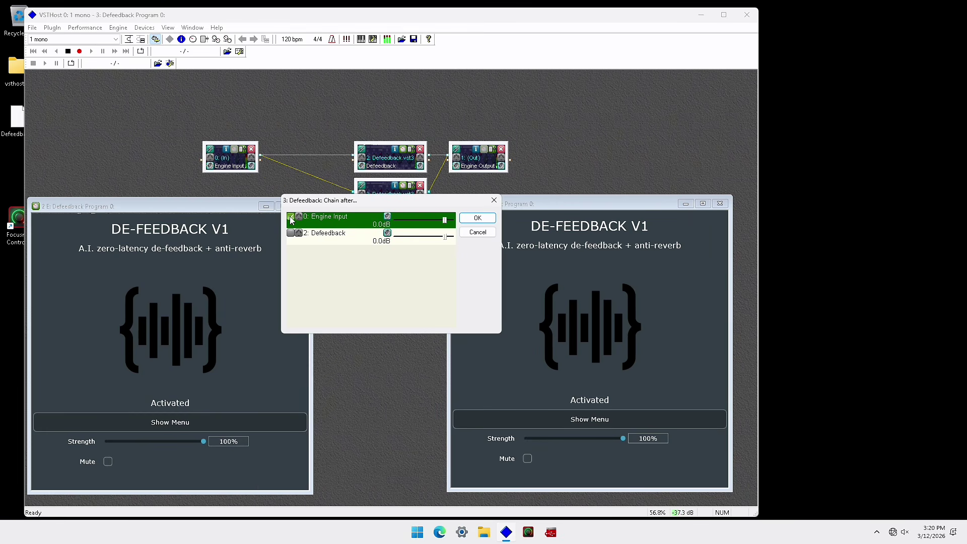
pyautogui.click(387, 218)
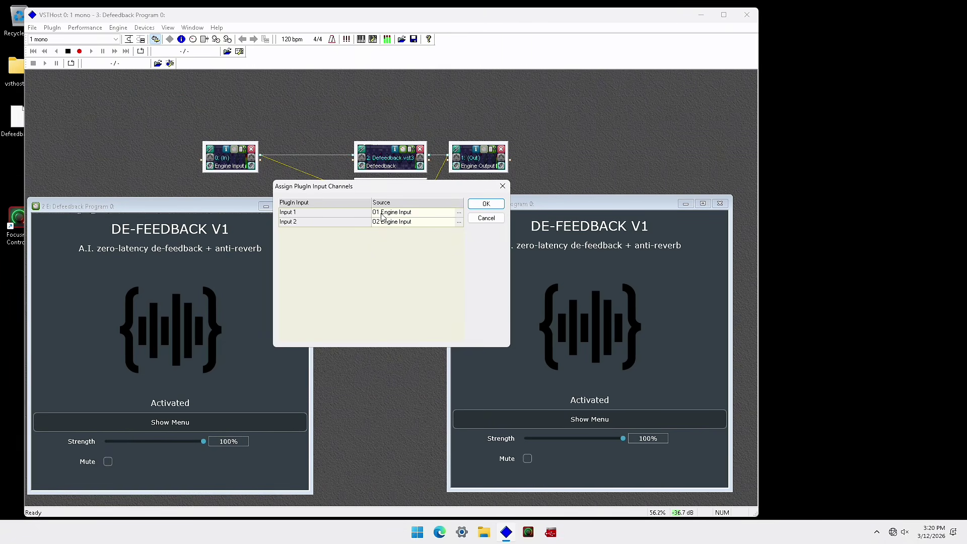
pyautogui.click(459, 213)
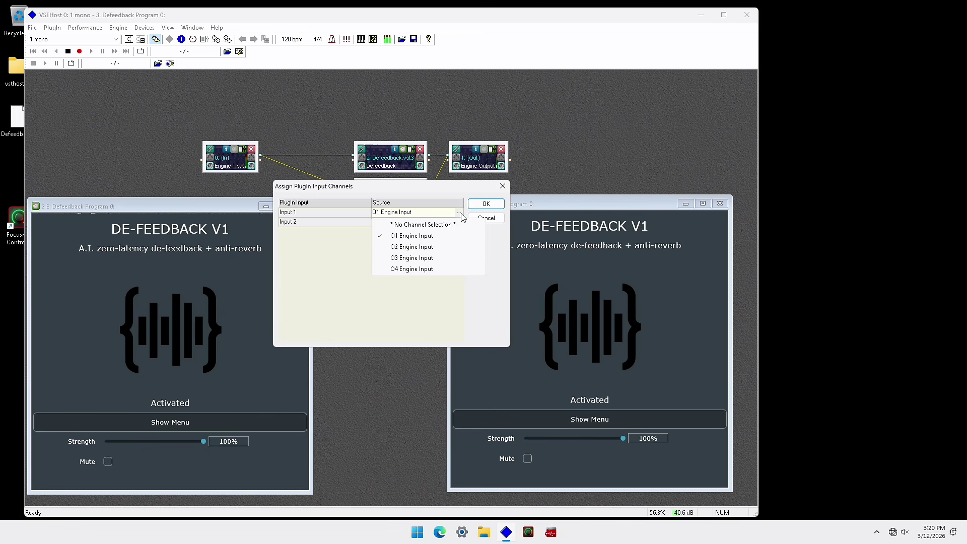
pyautogui.click(440, 247)
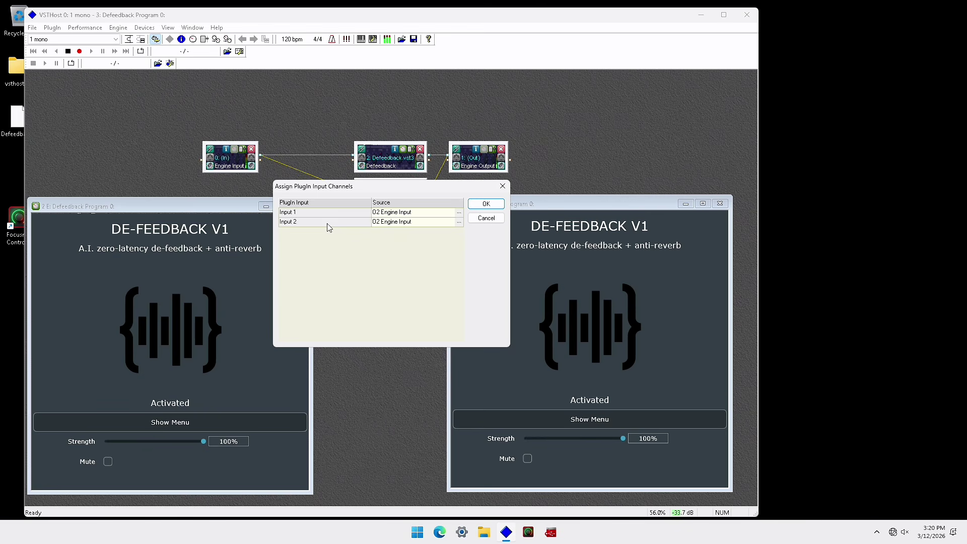
pyautogui.click(459, 223)
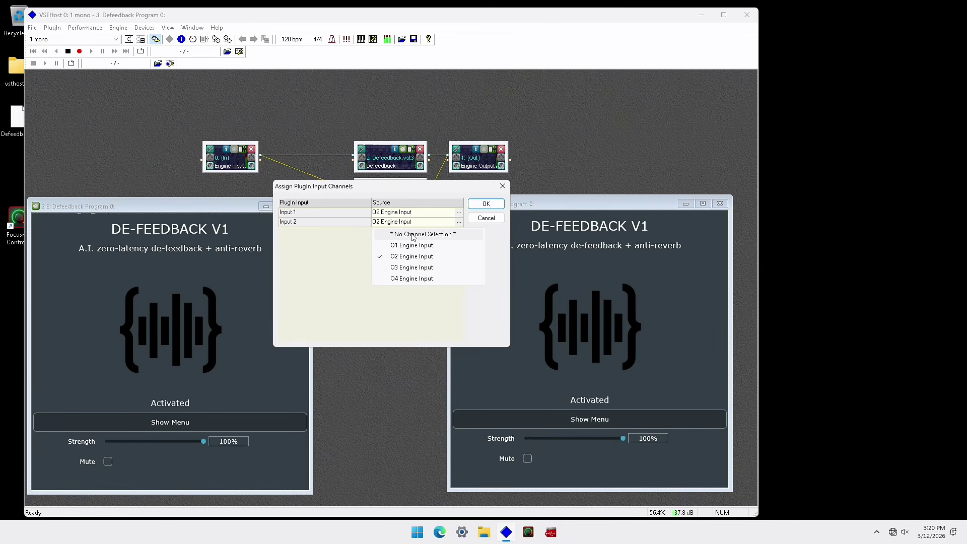
pyautogui.click(413, 235)
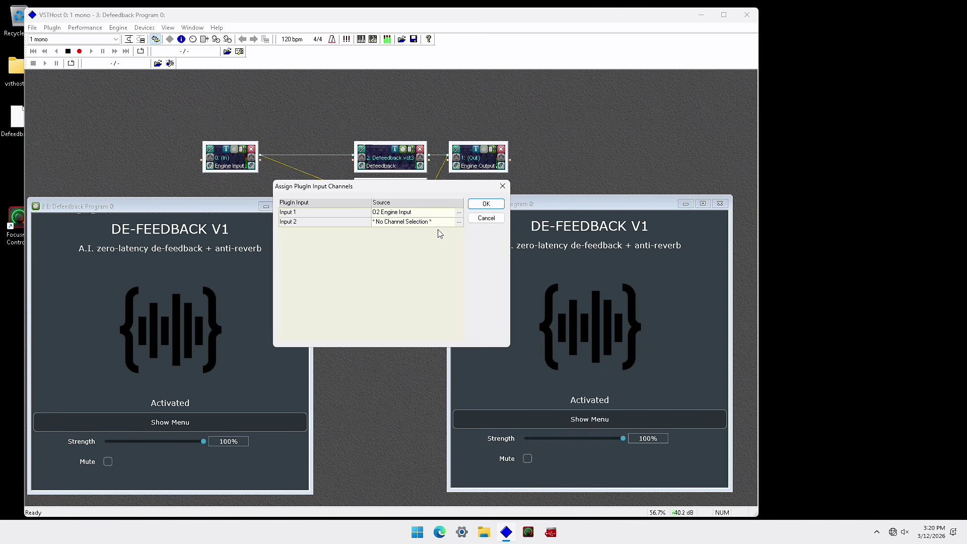
pyautogui.click(486, 203)
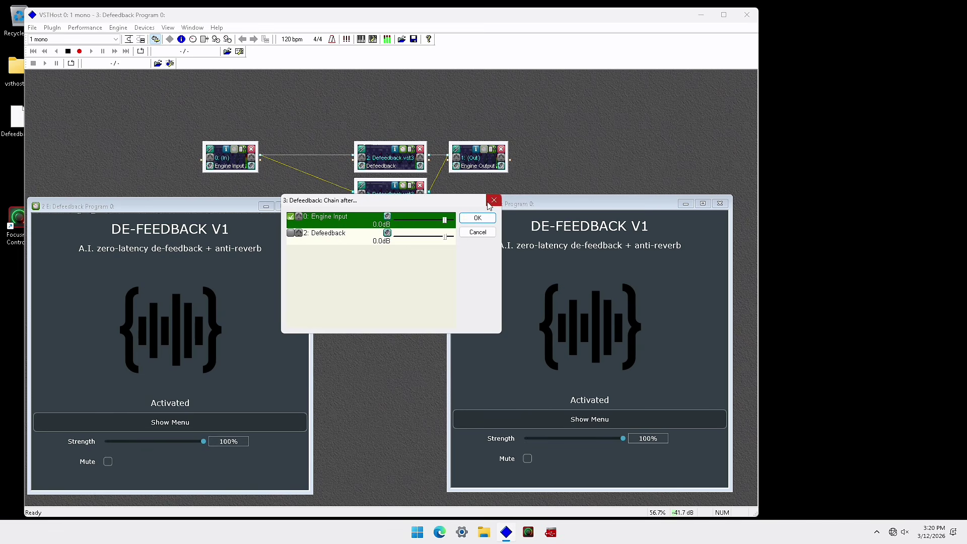
pyautogui.click(476, 218)
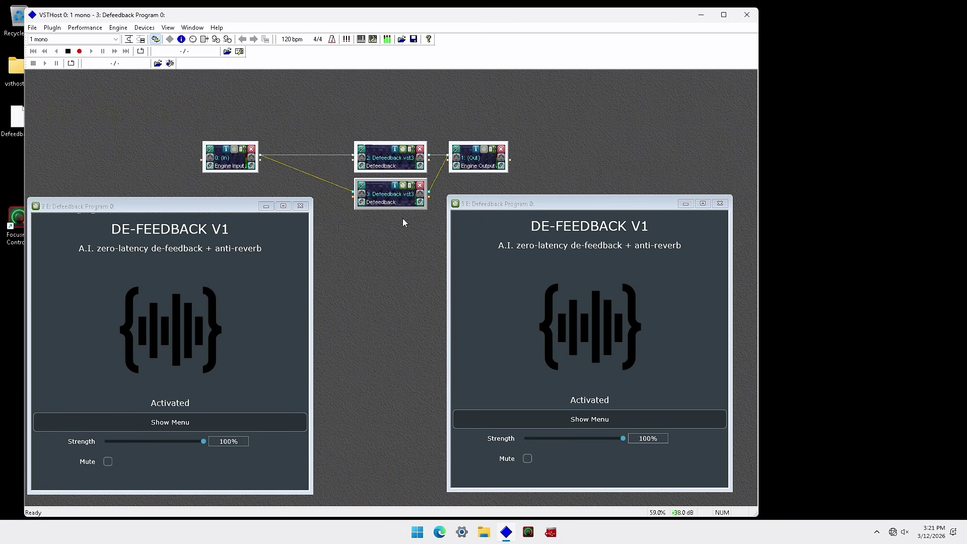
pyautogui.click(457, 151)
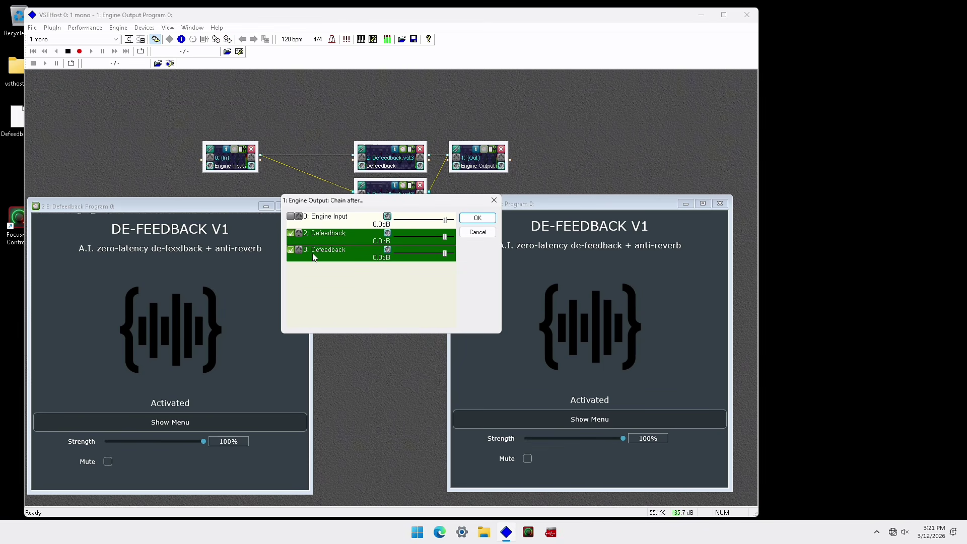
pyautogui.click(291, 249)
pyautogui.click(388, 234)
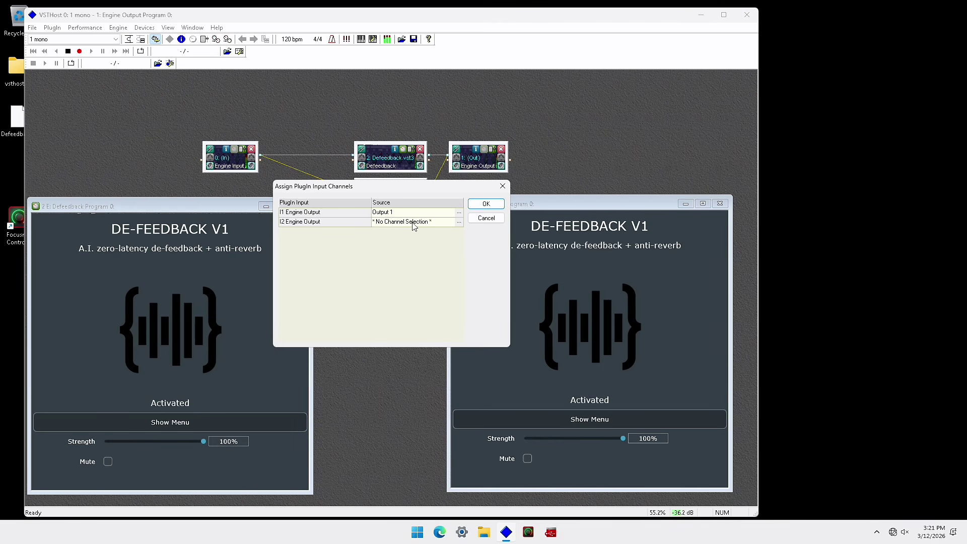
pyautogui.click(458, 222)
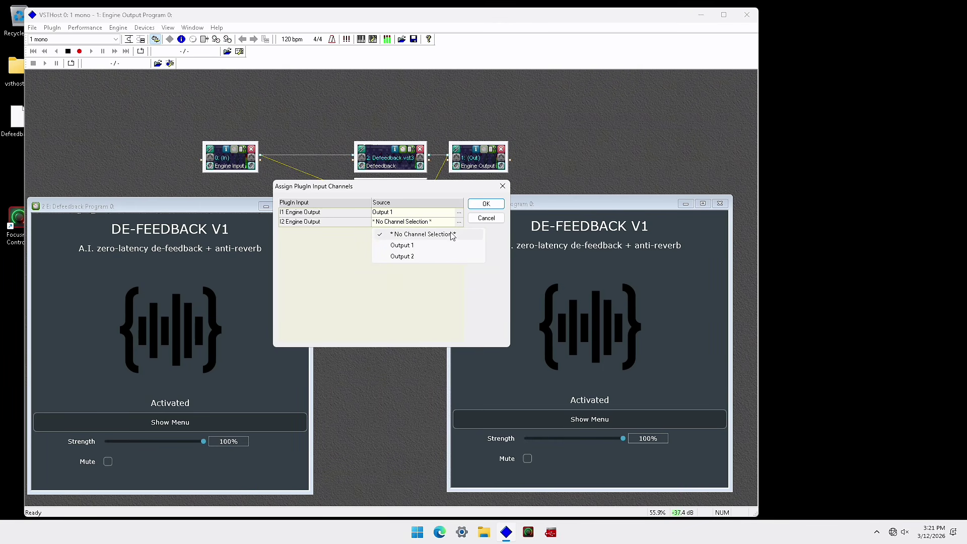
pyautogui.click(437, 235)
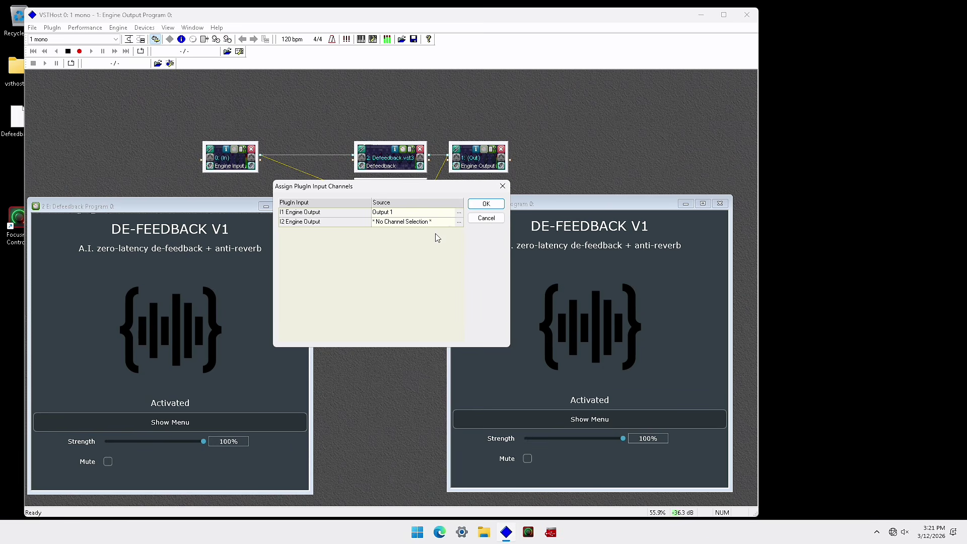
pyautogui.click(479, 206)
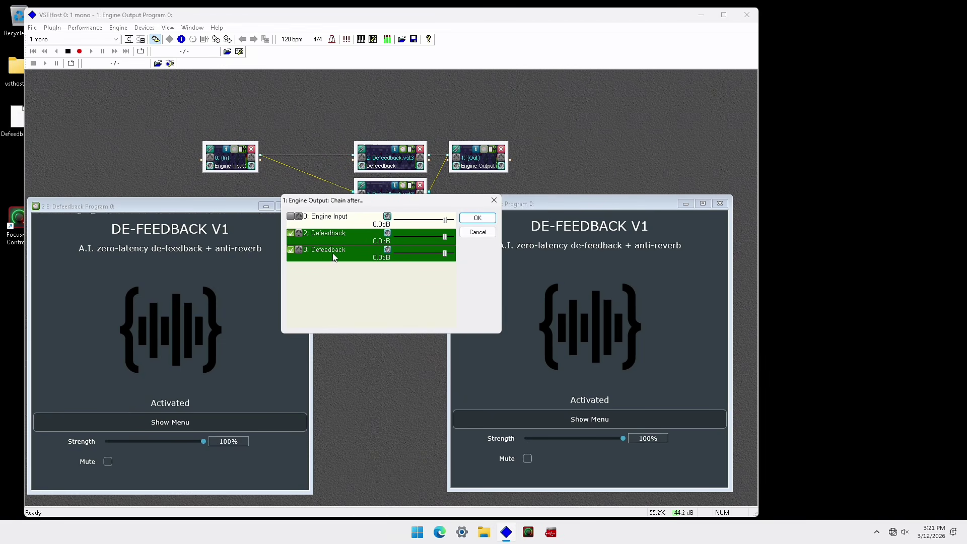
# For the second Defeedback plug-in's feed to Engine Output, set I1 to No Channel Selection and I2 to Output 1.
pyautogui.click(388, 250)
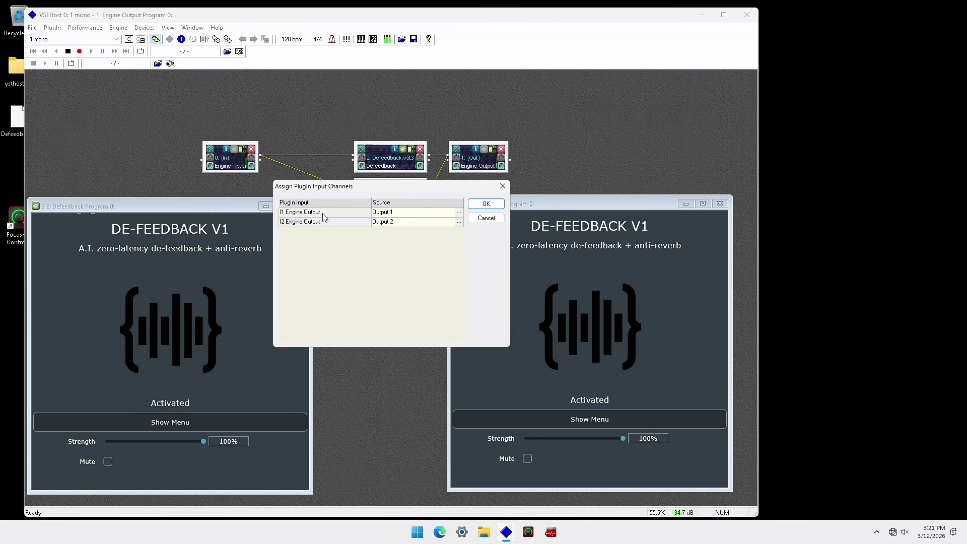
pyautogui.click(458, 214)
pyautogui.click(454, 224)
pyautogui.click(459, 222)
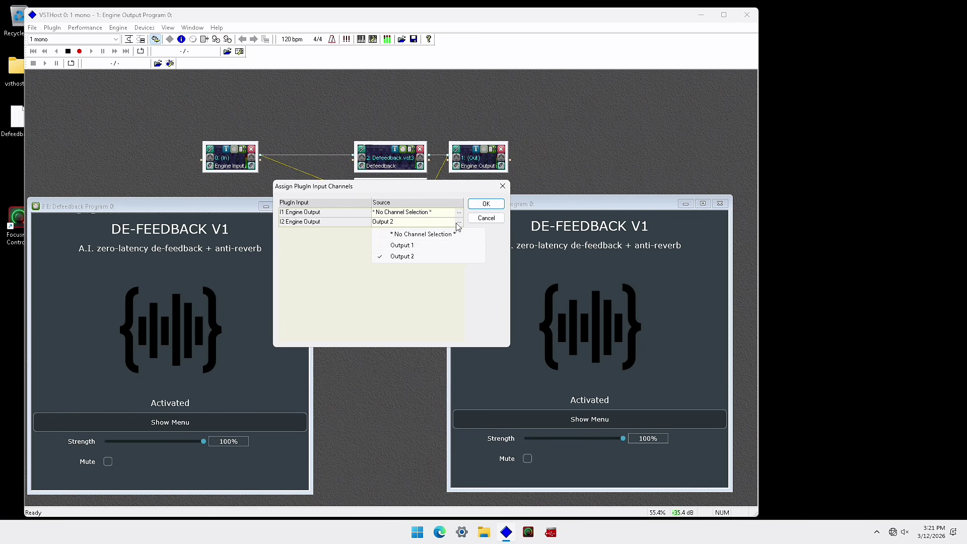
pyautogui.click(430, 246)
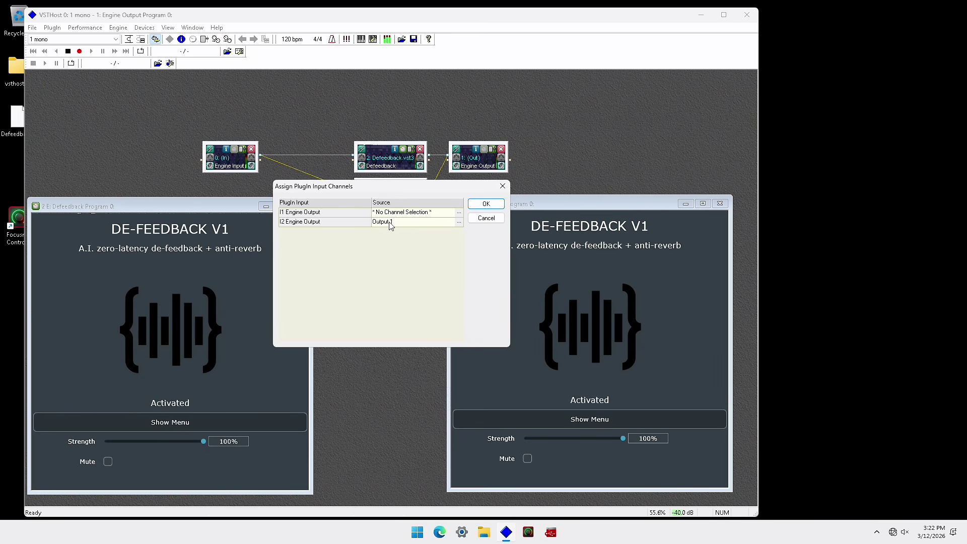